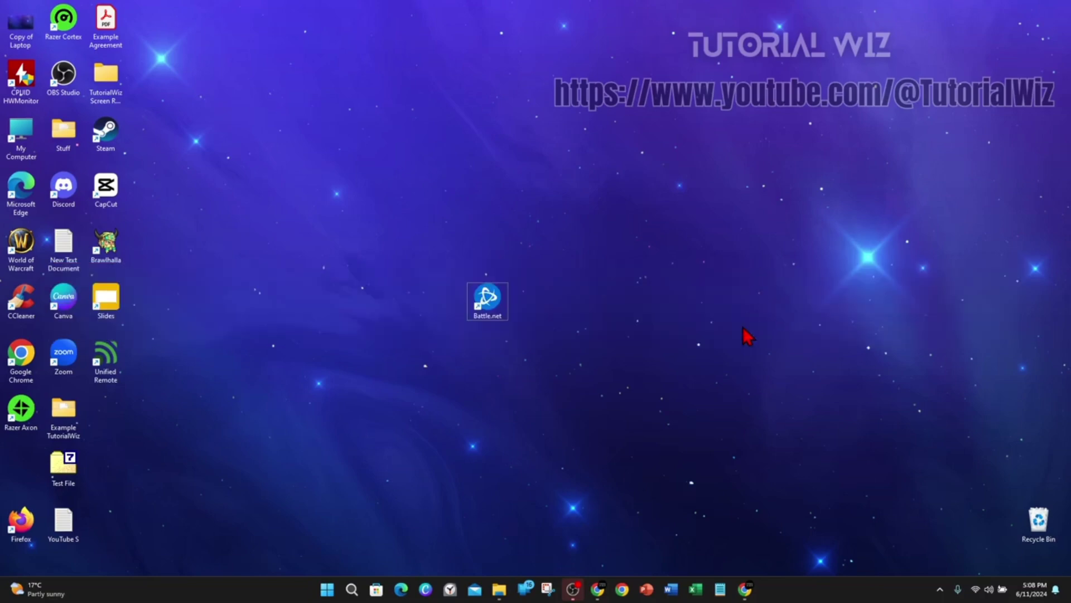
Open Chrome on Google and search for 'Battle.net Account Recovery'
{"action": "left_click", "coordinate": [746, 588]}
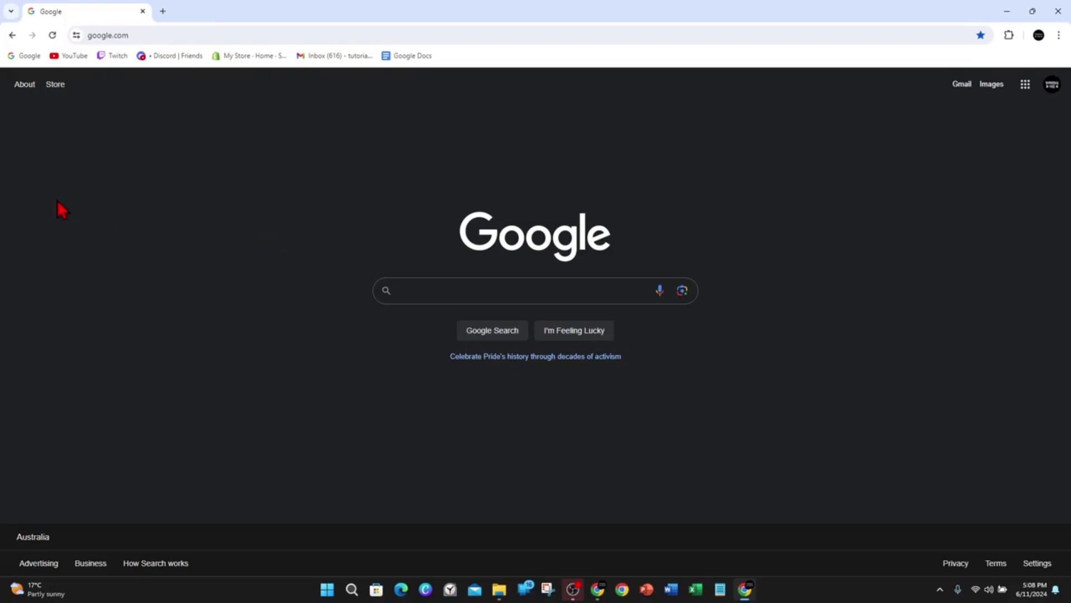
{"action": "left_click", "coordinate": [427, 286]}
{"action": "type", "text": "Battle.net Account Recovery"}
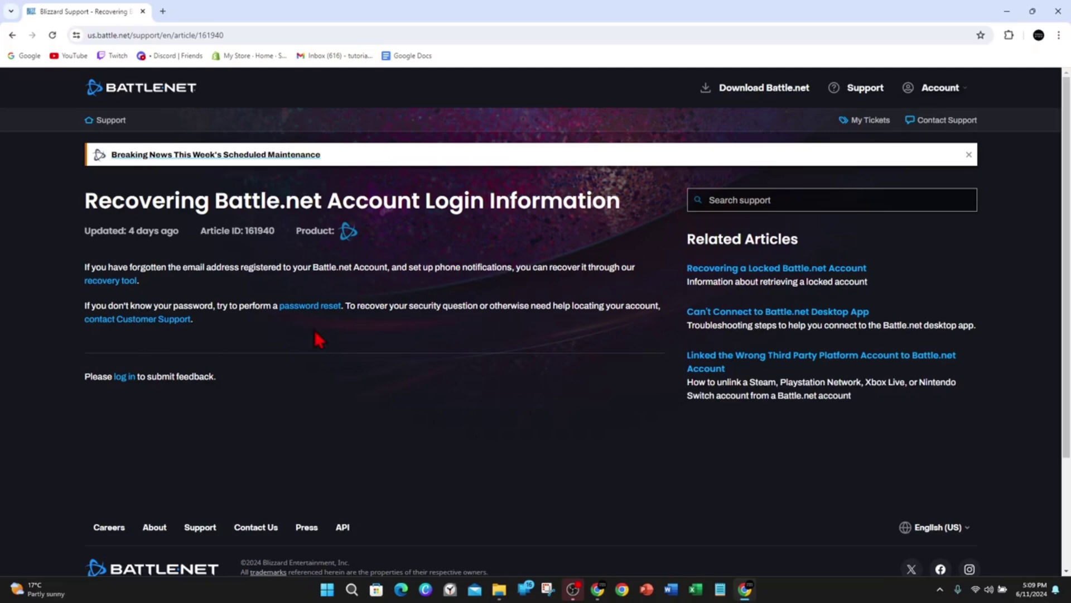
Highlight the article title and the lines about recovering a forgotten email address
{"action": "left_click_drag", "start_coordinate": [152, 200], "coordinate": [534, 198]}
{"action": "left_click", "coordinate": [557, 292]}
{"action": "left_click_drag", "start_coordinate": [216, 269], "coordinate": [380, 264]}
{"action": "left_click_drag", "start_coordinate": [506, 267], "coordinate": [593, 263]}
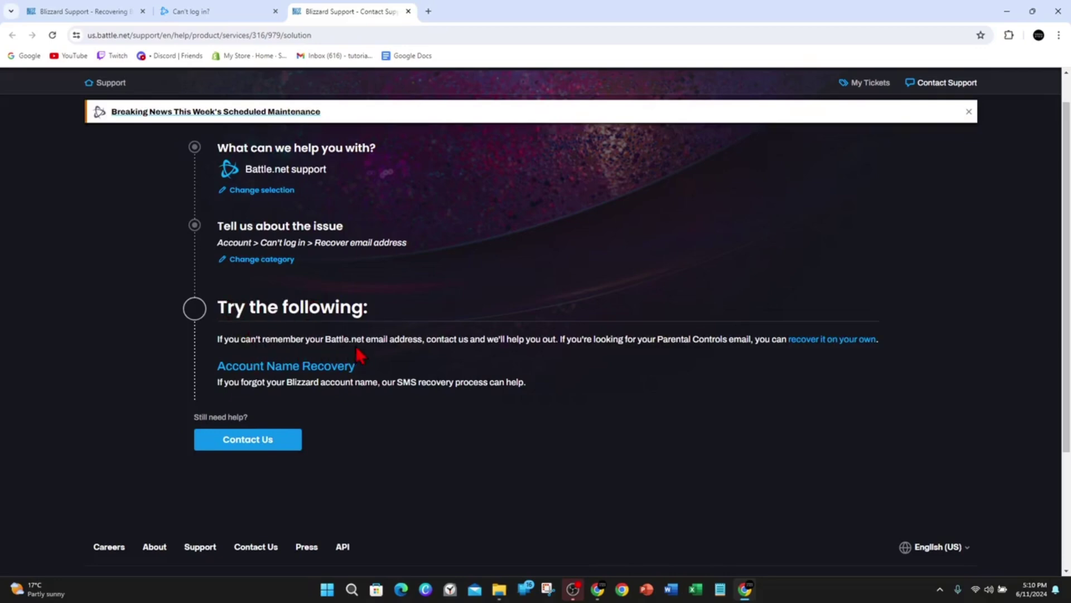
Highlight the contact-support and Parental Controls lines, then choose Contact Us under 'Still need help?'
{"action": "left_click_drag", "start_coordinate": [442, 339], "coordinate": [494, 339]}
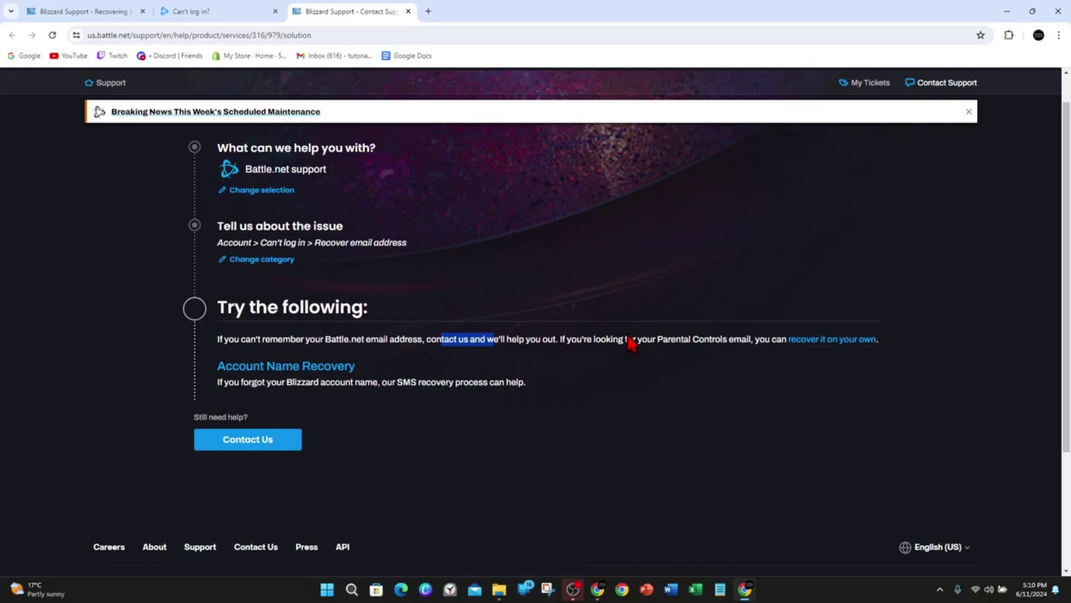
{"action": "left_click_drag", "start_coordinate": [657, 339], "coordinate": [728, 339]}
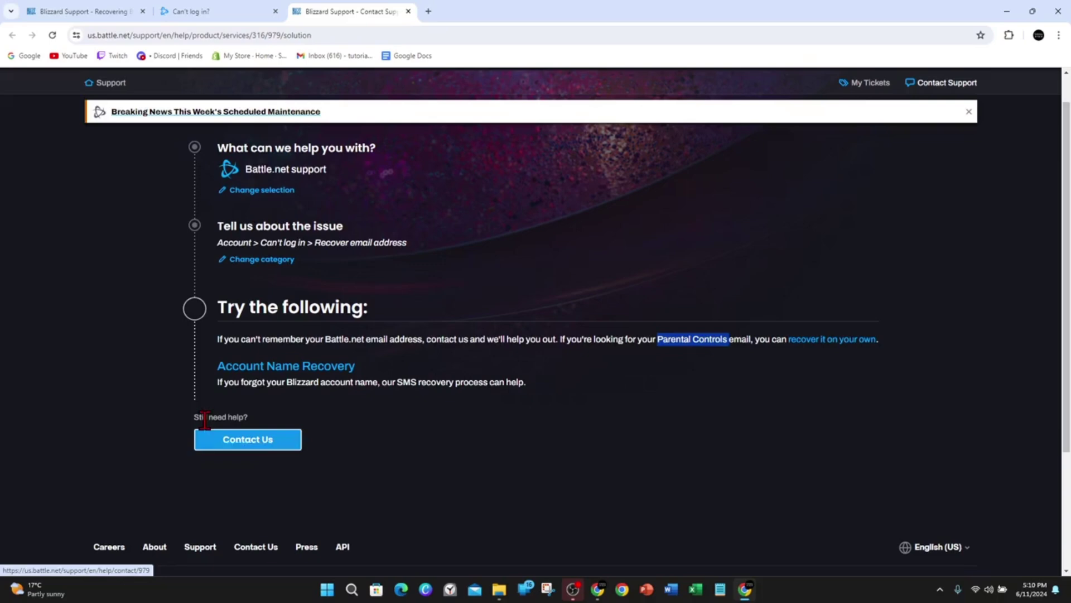
{"action": "left_click_drag", "start_coordinate": [200, 417], "coordinate": [275, 446]}
{"action": "left_click", "coordinate": [275, 446]}
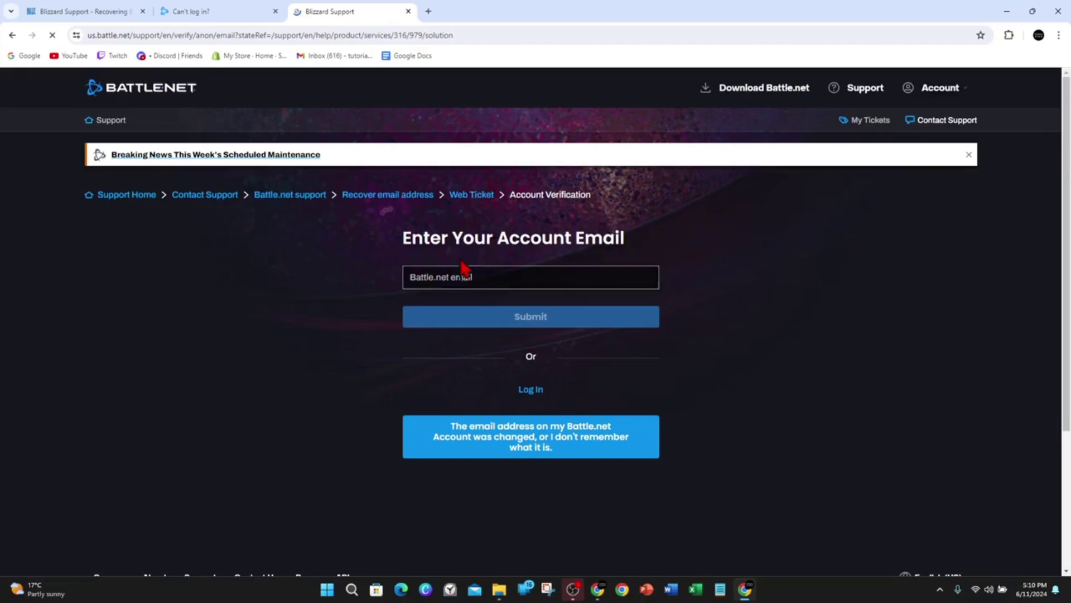
Dismiss the email autofill and mark the account email as changed or forgotten
{"action": "left_click", "coordinate": [470, 282]}
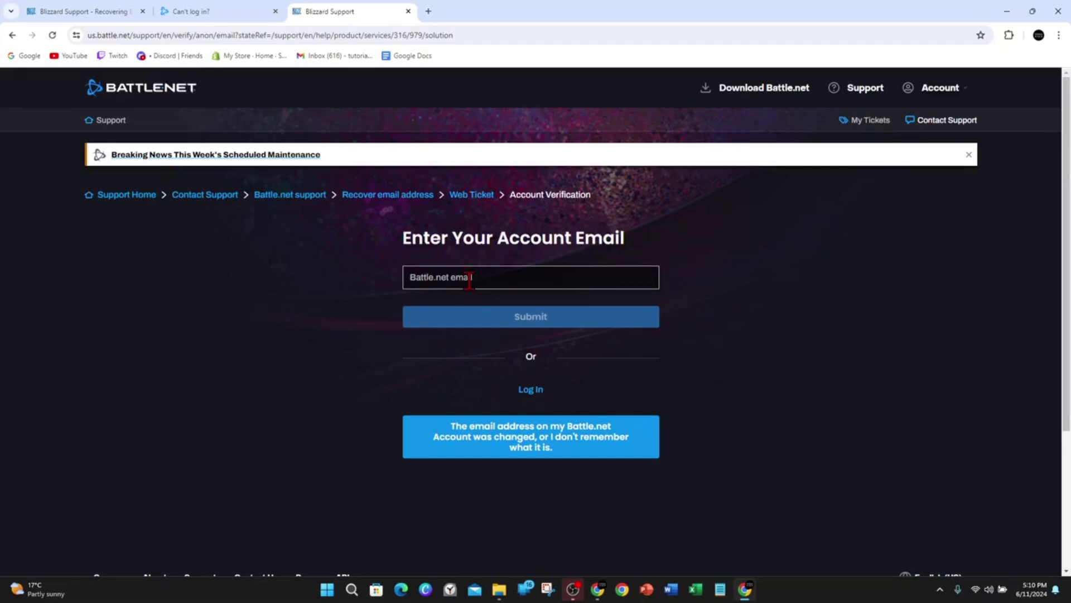
{"action": "left_click", "coordinate": [422, 276]}
{"action": "left_click", "coordinate": [303, 269]}
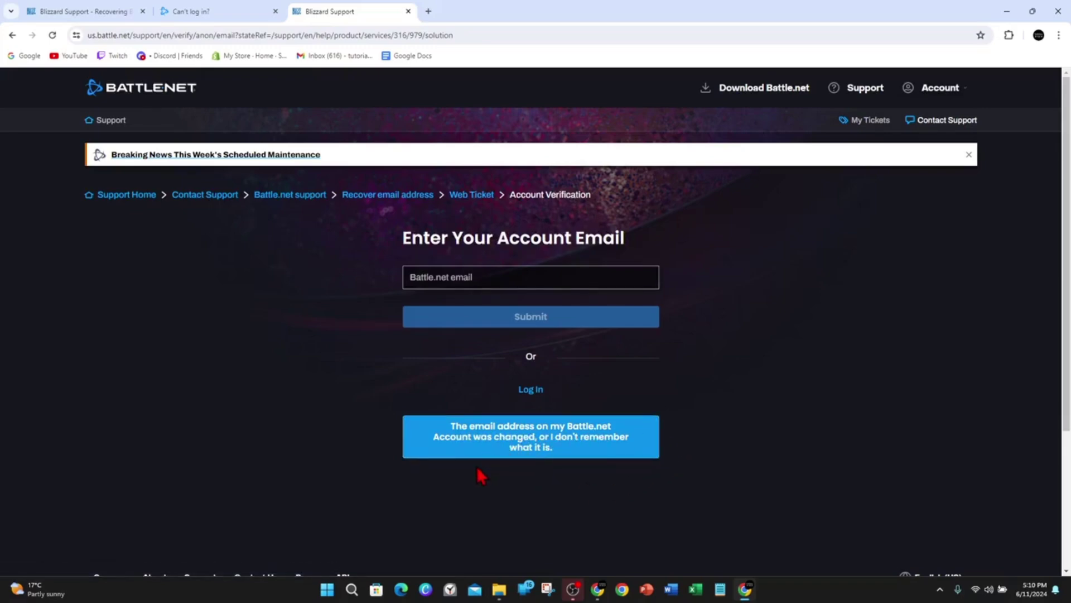
{"action": "left_click", "coordinate": [538, 444]}
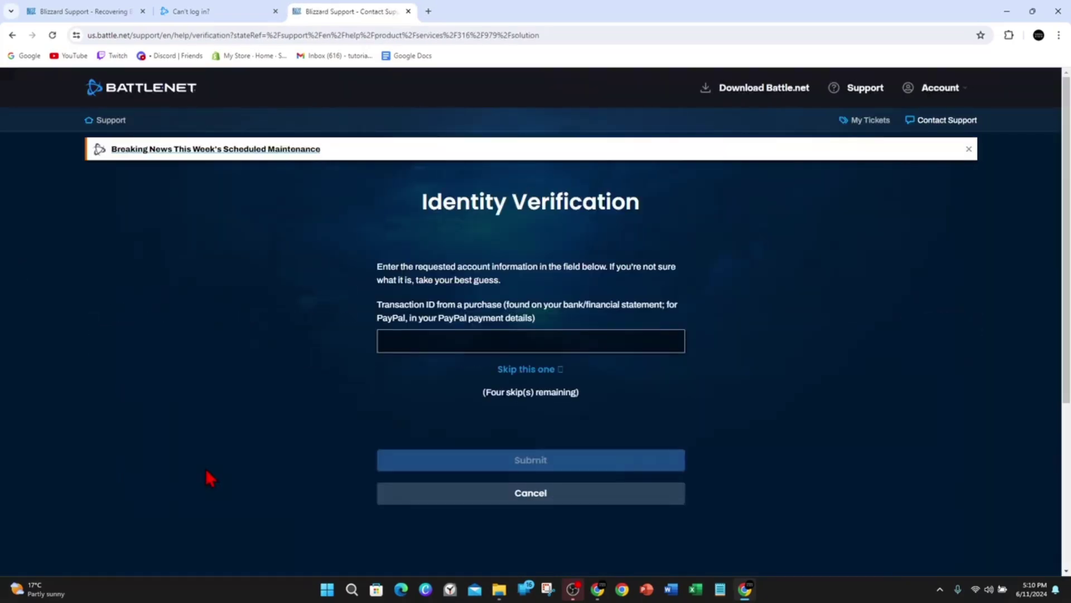
Highlight the Identity Verification title, best-guess instructions and Transaction ID question
{"action": "left_click_drag", "start_coordinate": [445, 202], "coordinate": [627, 217]}
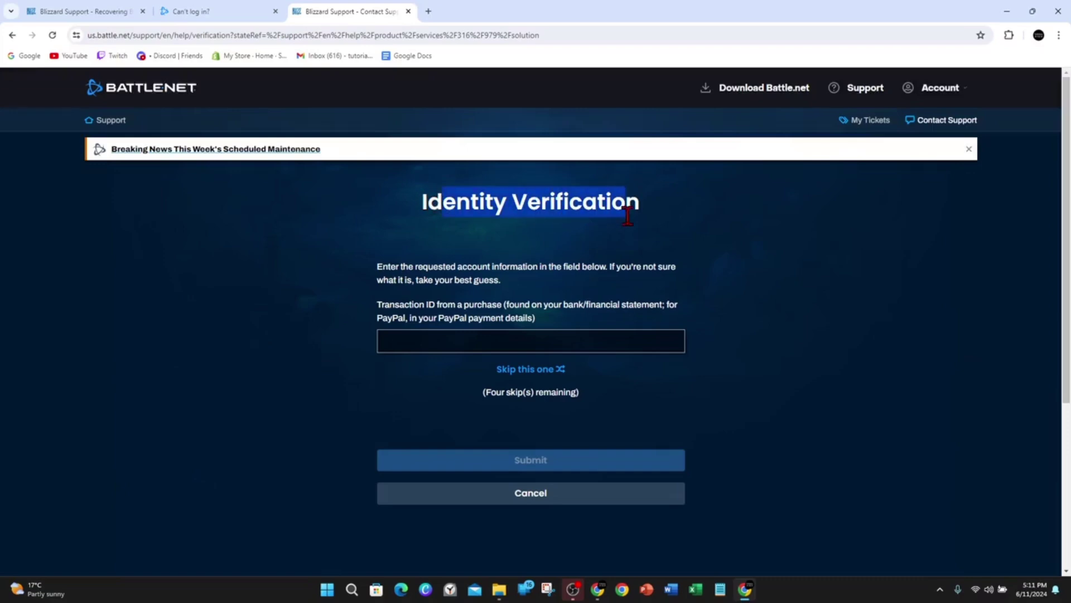
{"action": "left_click", "coordinate": [567, 270]}
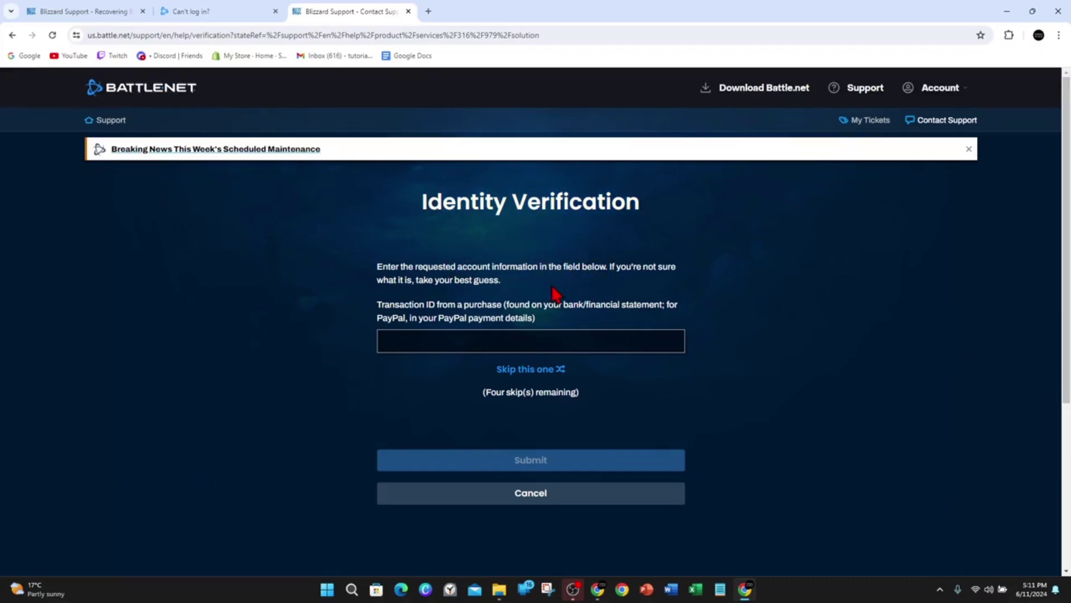
{"action": "left_click_drag", "start_coordinate": [432, 280], "coordinate": [475, 268]}
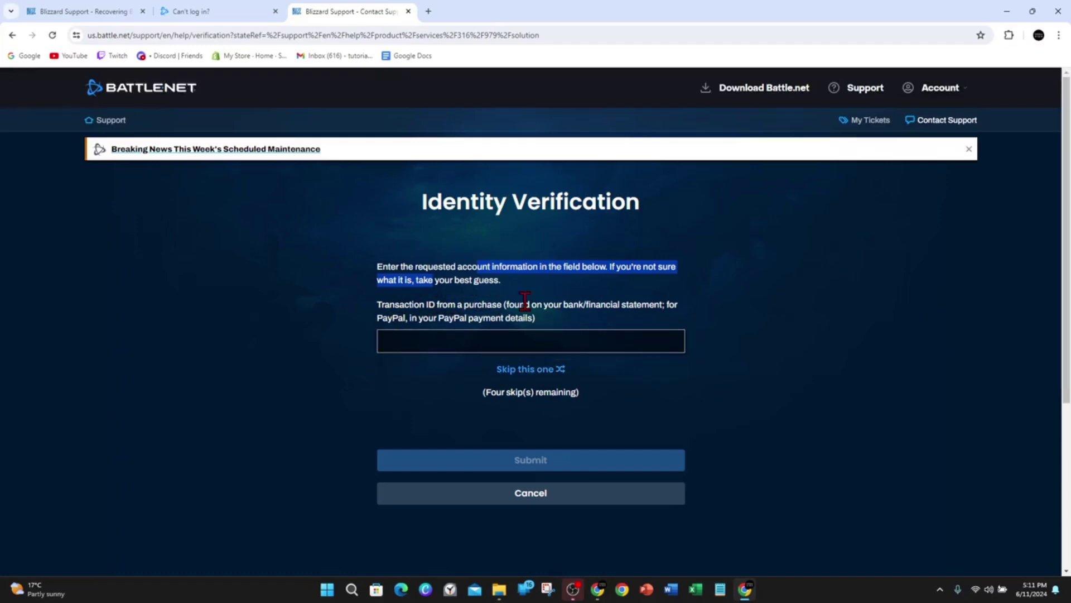
{"action": "left_click", "coordinate": [650, 306]}
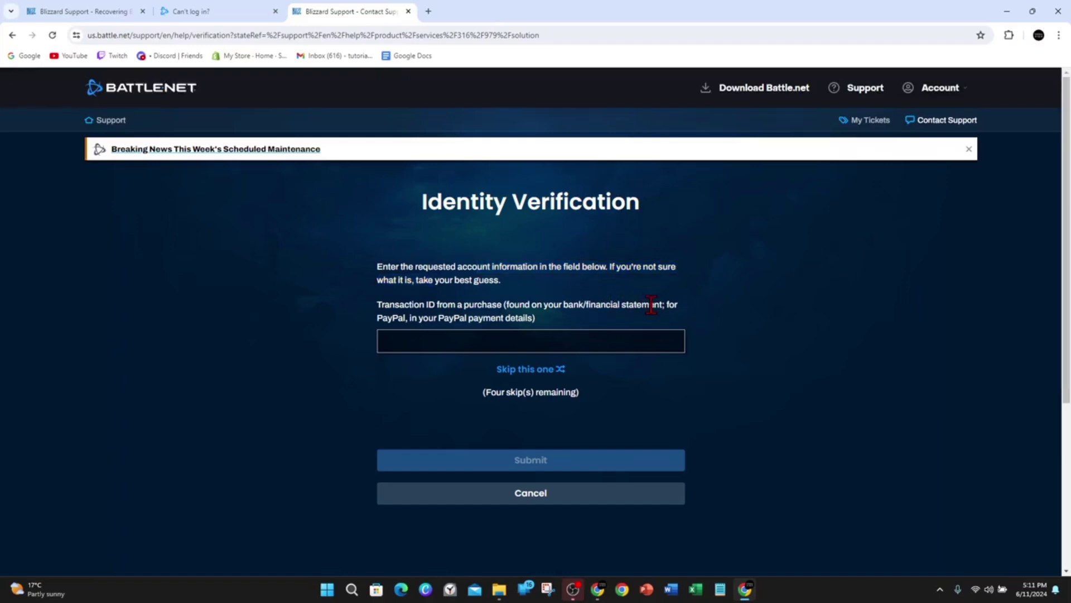
{"action": "left_click_drag", "start_coordinate": [440, 319], "coordinate": [527, 319]}
{"action": "left_click", "coordinate": [532, 319]}
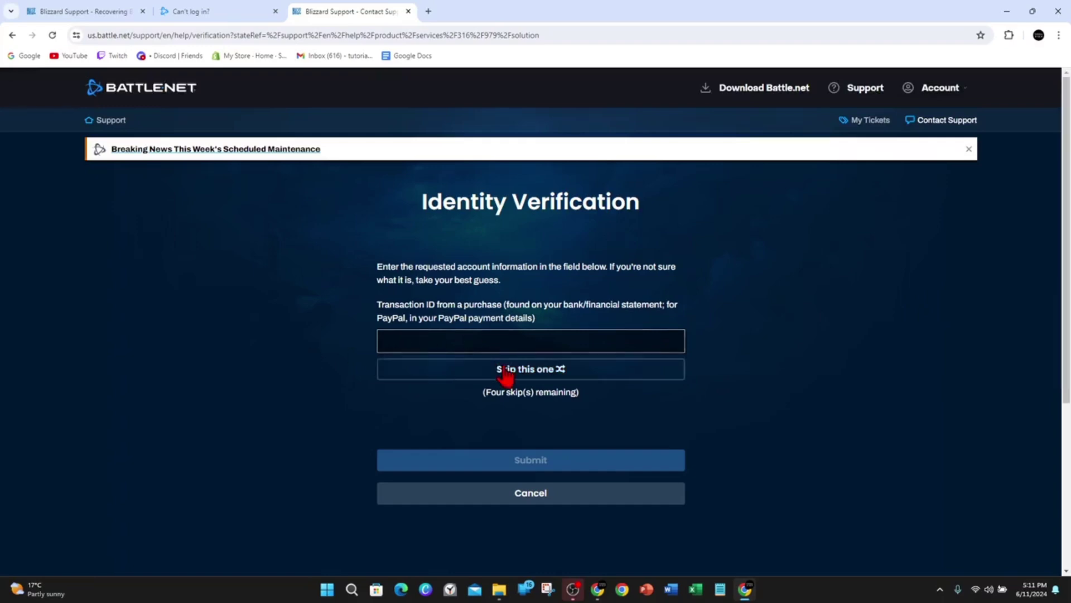
Skip the Transaction ID, WoW character date, linked account date and authenticator serial questions
{"action": "left_click", "coordinate": [554, 378]}
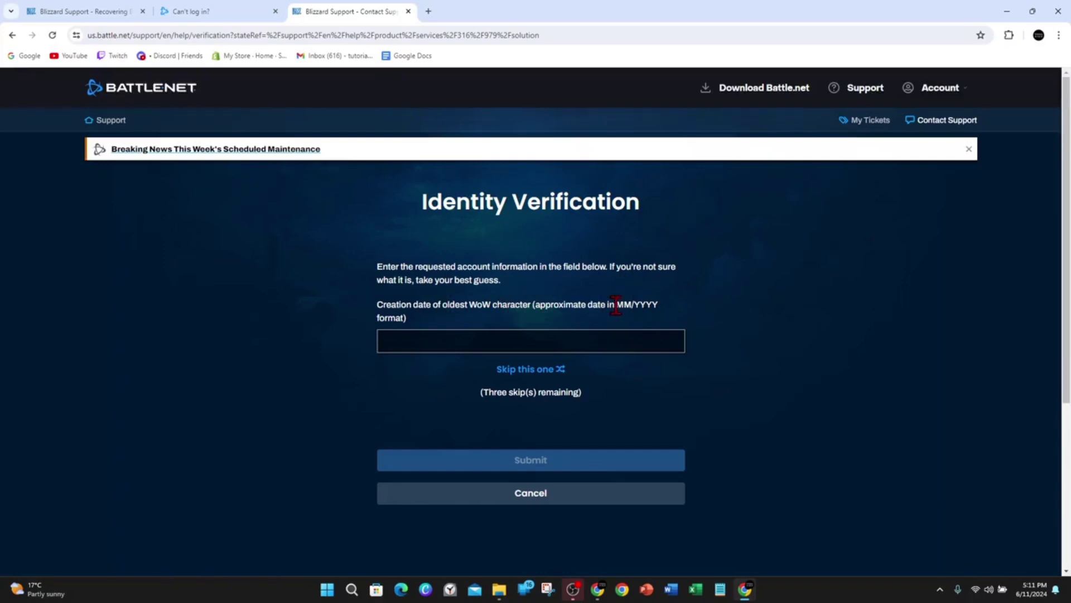
{"action": "left_click", "coordinate": [509, 370]}
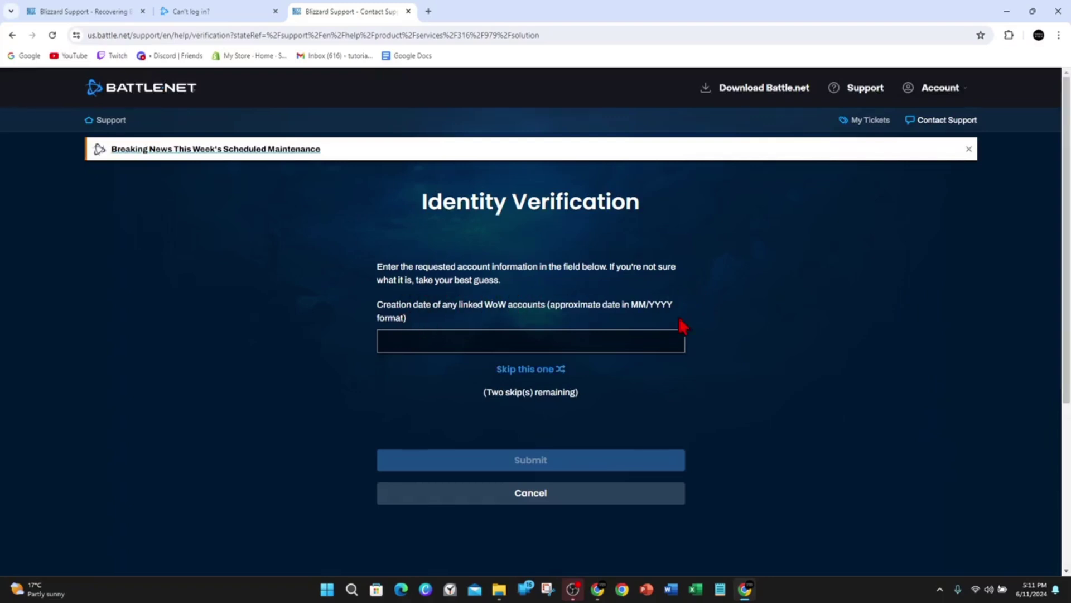
{"action": "left_click", "coordinate": [544, 373]}
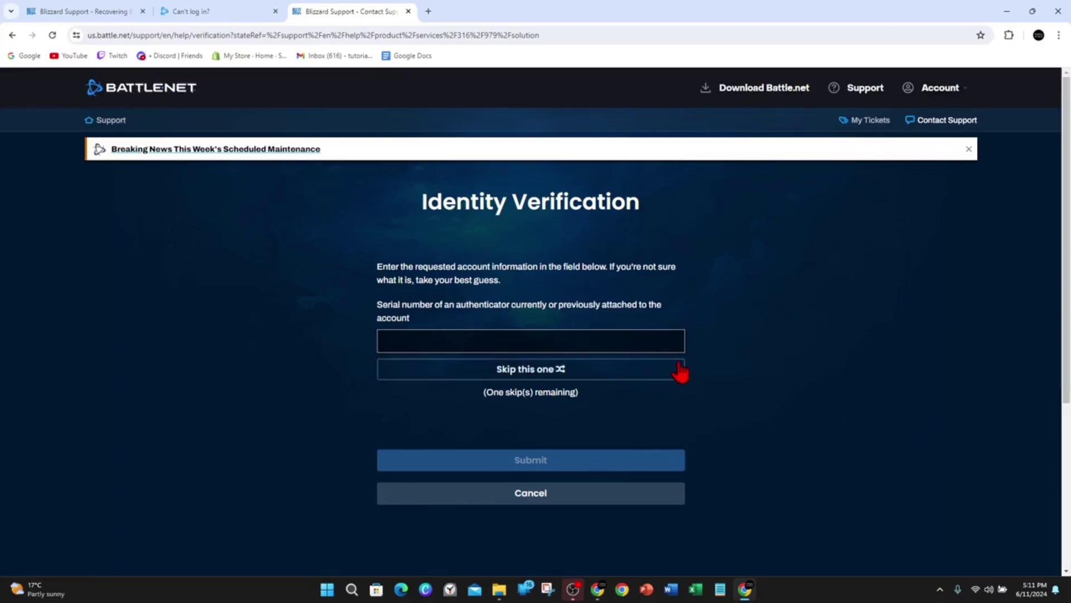
{"action": "left_click", "coordinate": [538, 371]}
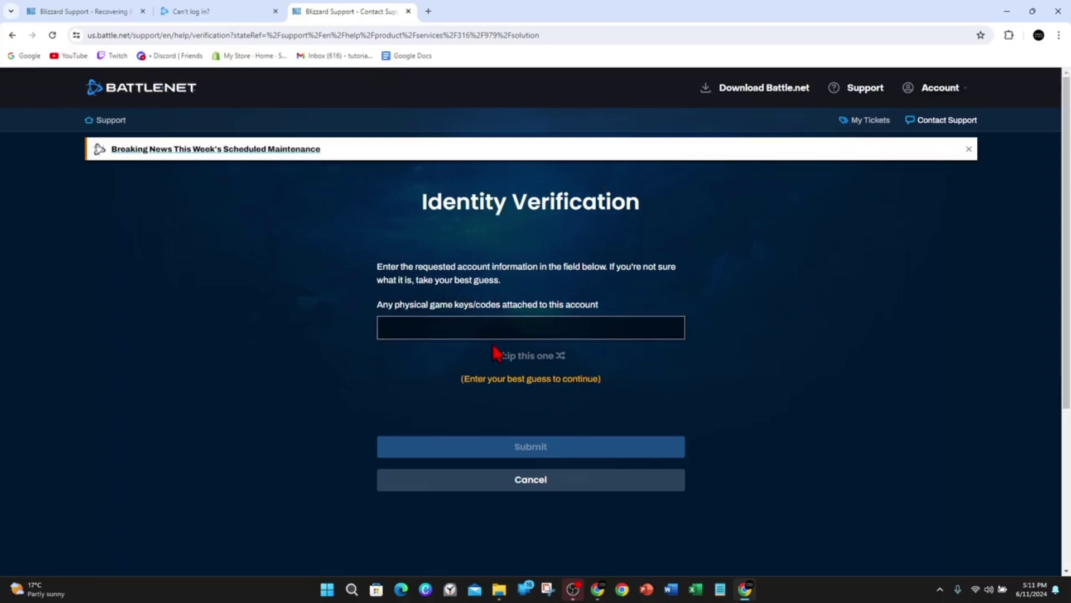
Answer 1 for the game keys/codes question and submit it
{"action": "left_click_drag", "start_coordinate": [475, 378], "coordinate": [628, 368]}
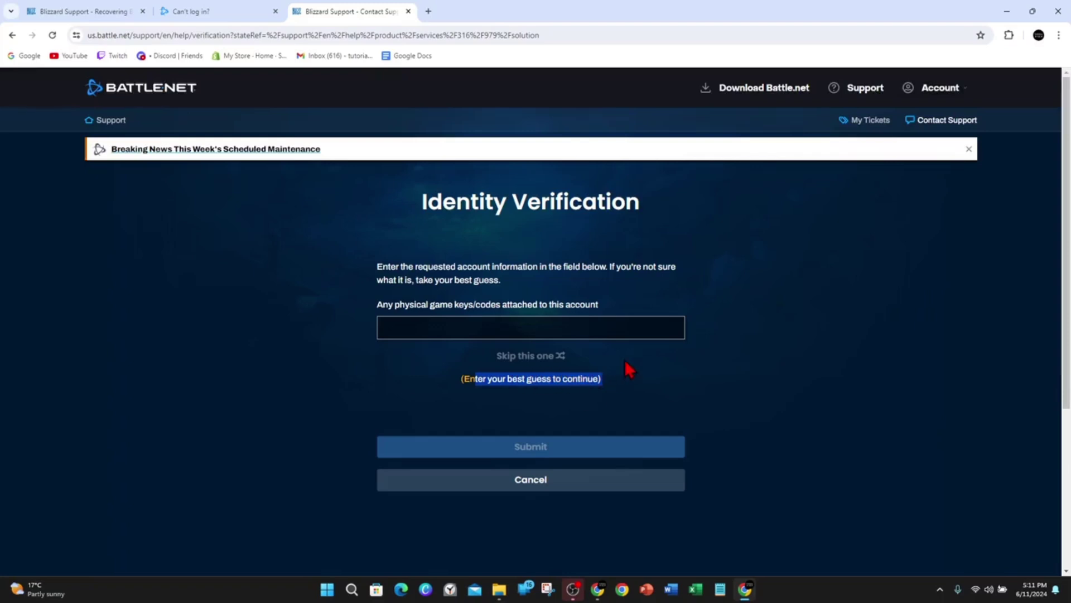
{"action": "left_click", "coordinate": [448, 330]}
{"action": "type", "text": "1"}
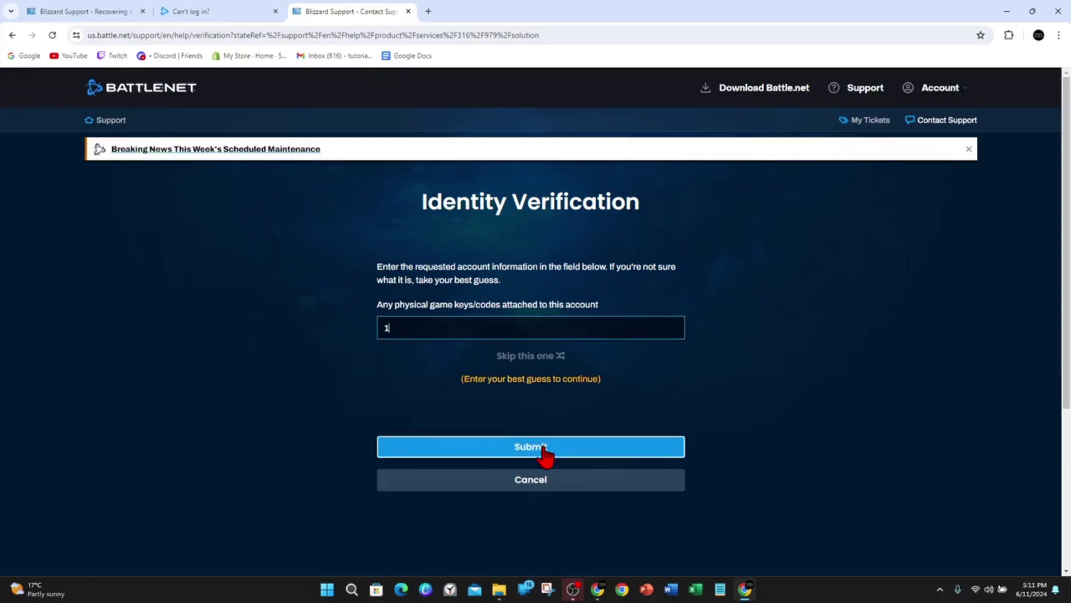
{"action": "left_click", "coordinate": [543, 449]}
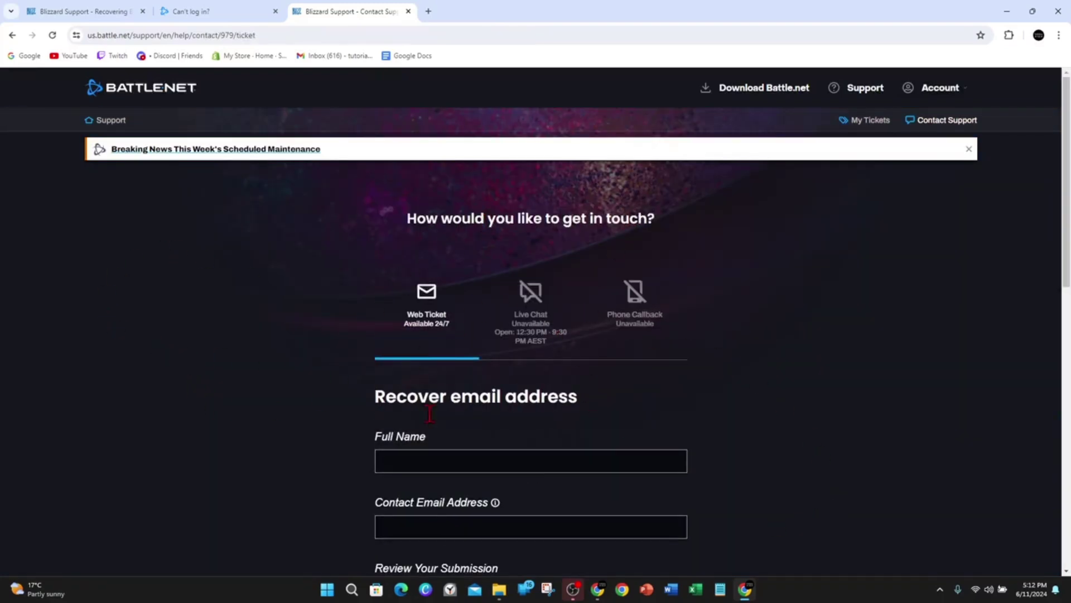
Scroll down the Recover email address ticket form to its Submit button
{"action": "scroll", "coordinate": [576, 450], "scroll_direction": "down", "scroll_amount": 1}
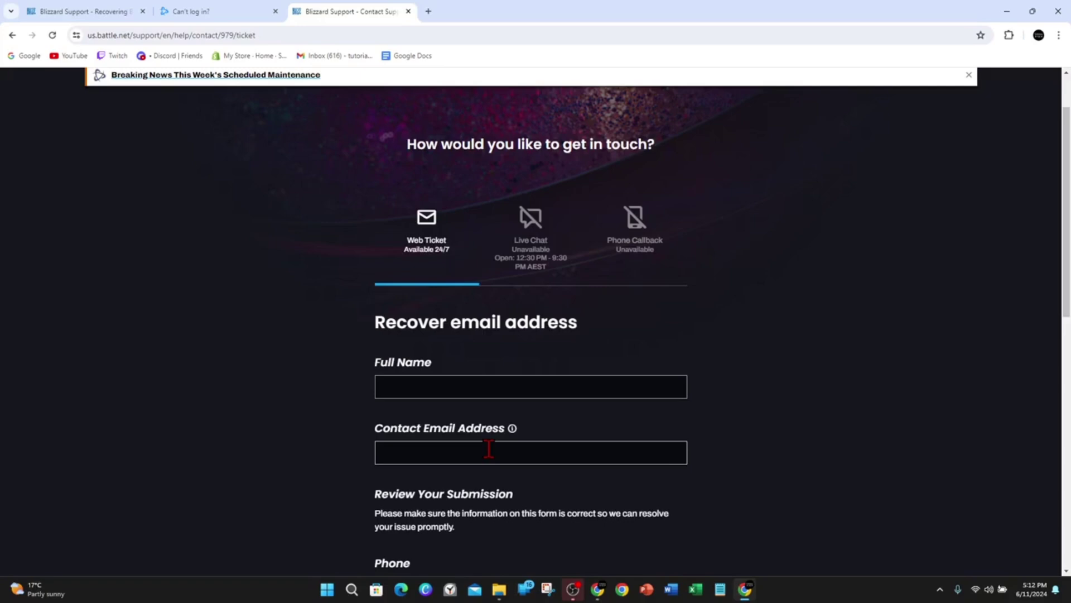
{"action": "scroll", "coordinate": [465, 450], "scroll_direction": "down", "scroll_amount": 1}
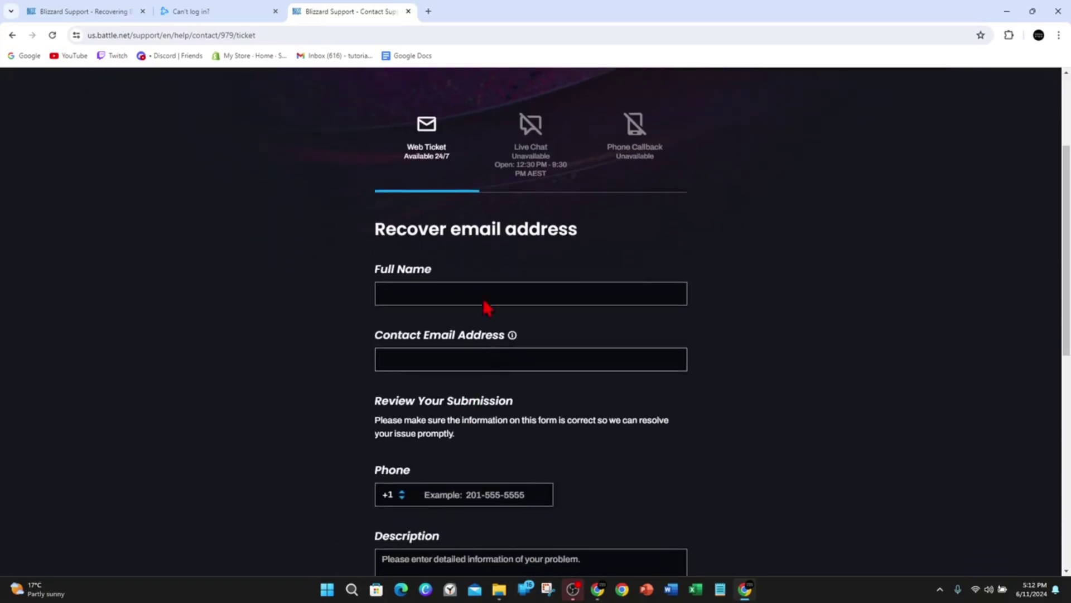
{"action": "scroll", "coordinate": [702, 452], "scroll_direction": "down", "scroll_amount": 1}
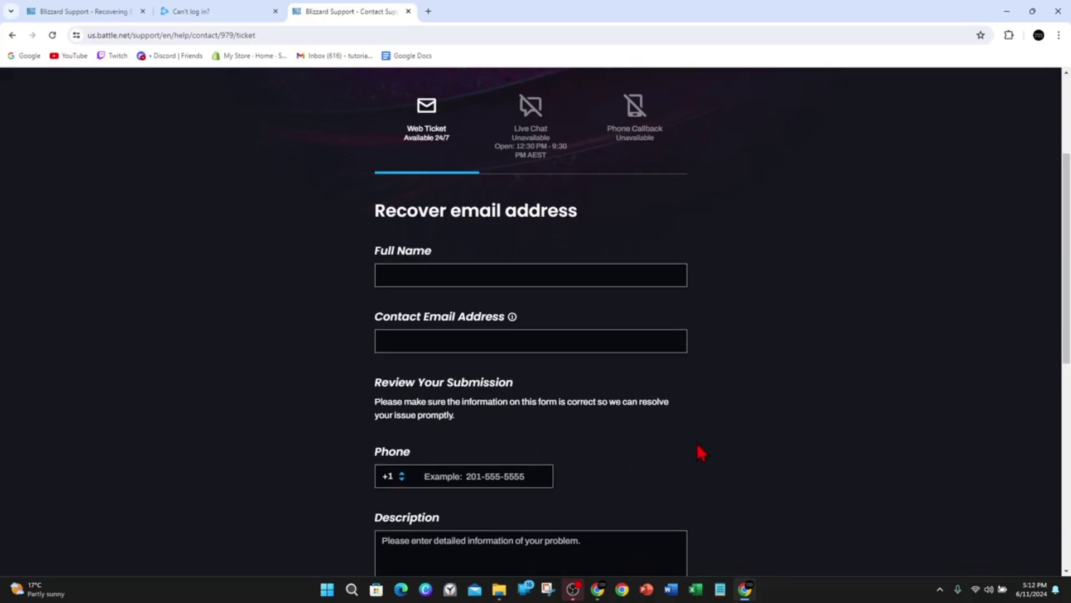
{"action": "scroll", "coordinate": [432, 490], "scroll_direction": "down", "scroll_amount": 4}
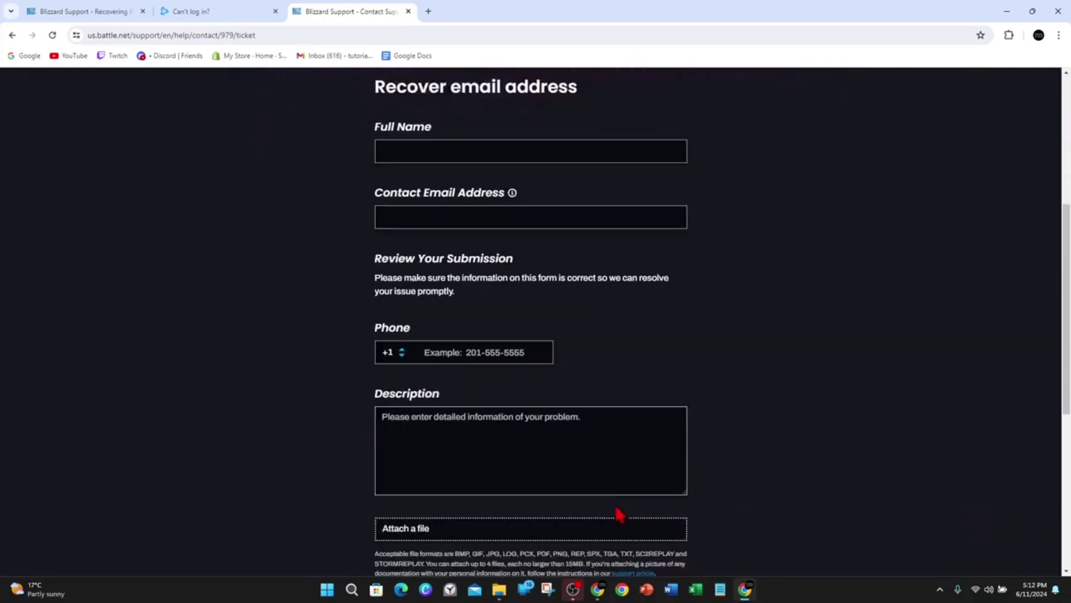